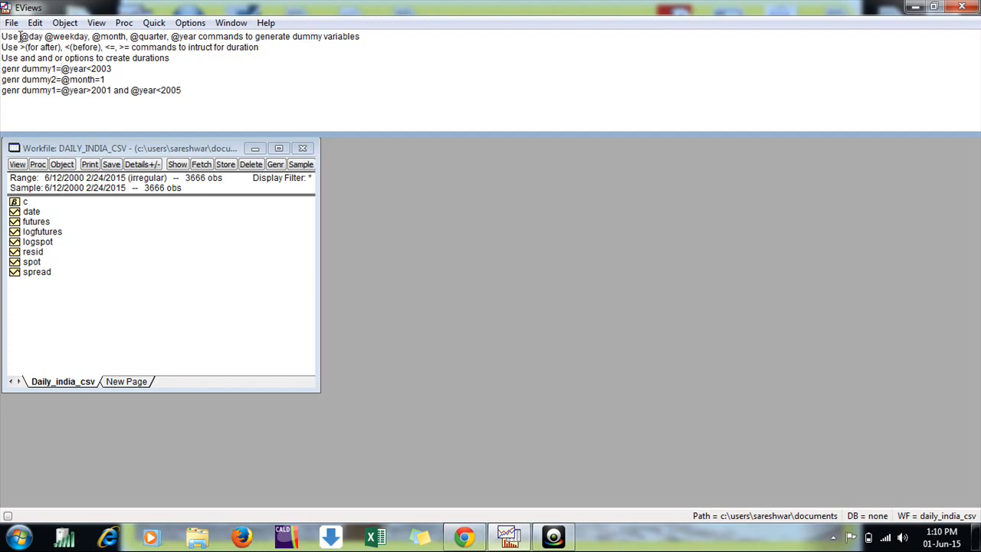
- Review the date function notes and the dummy1 command in the command window, and view the date series' observations
double_click(23, 37)
left_click_drag(54, 37, 197, 38)
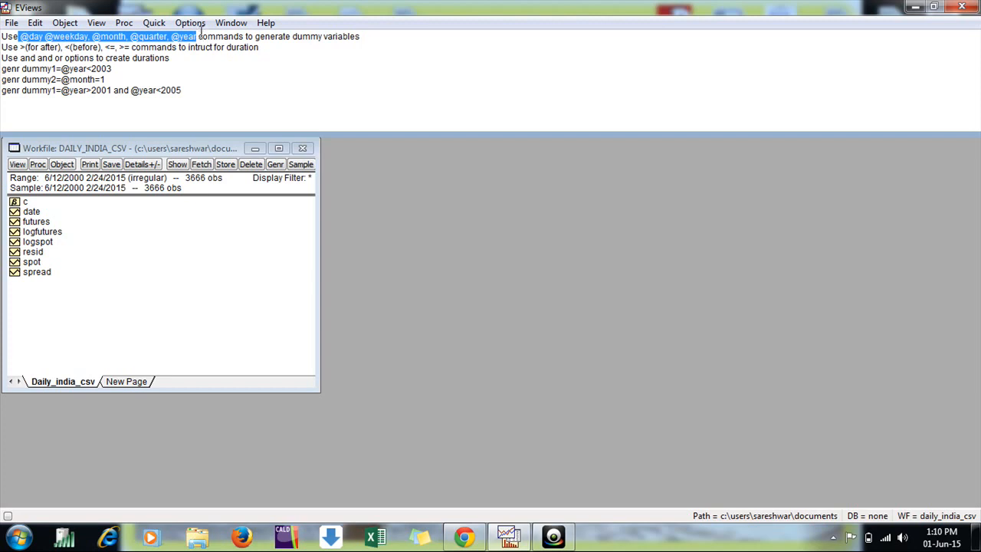
left_click(3, 69)
left_click_drag(3, 69, 87, 69)
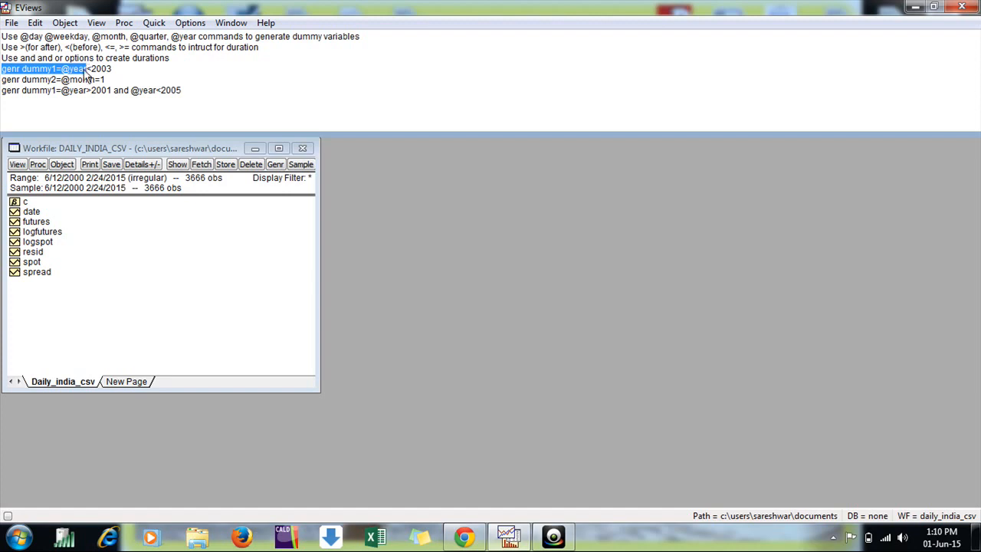
left_click(85, 69)
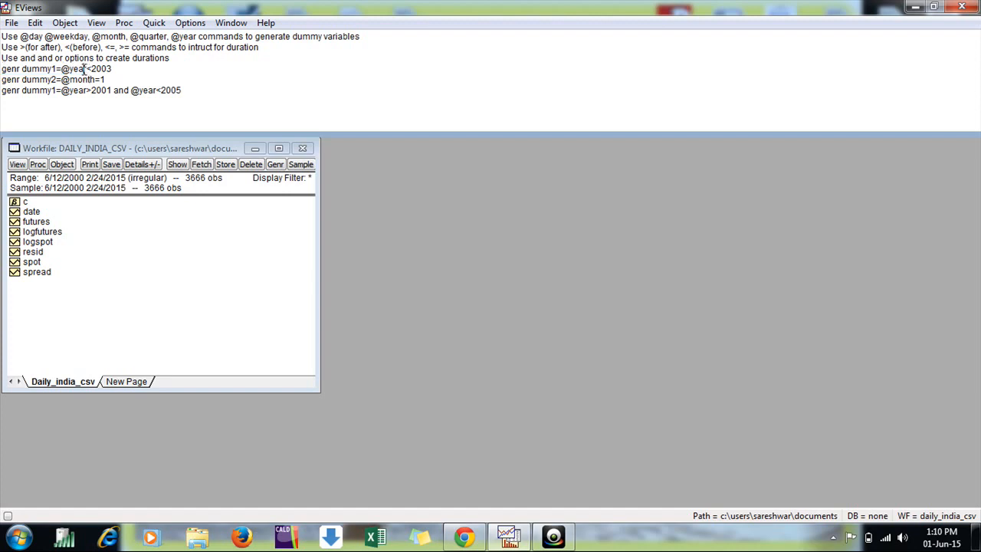
double_click(29, 214)
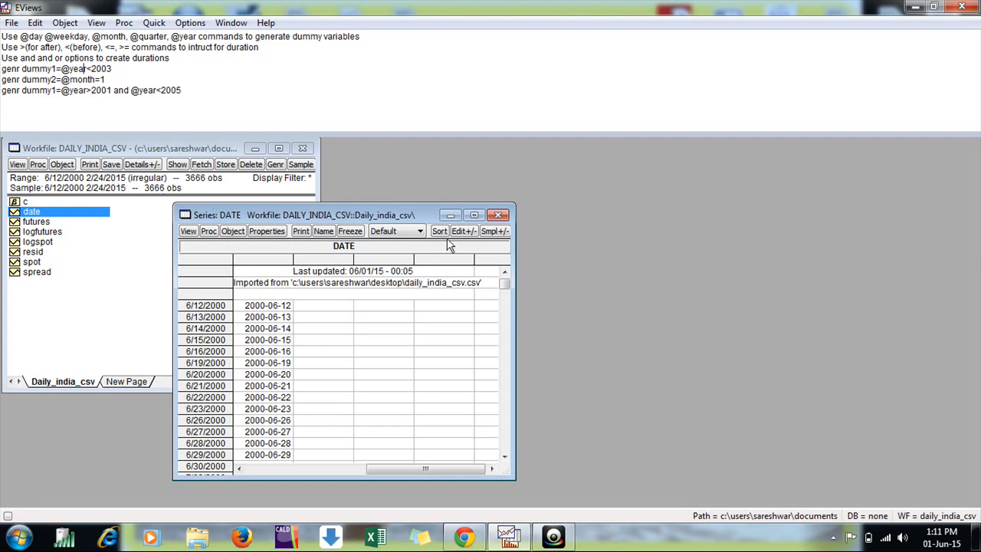
left_click(497, 215)
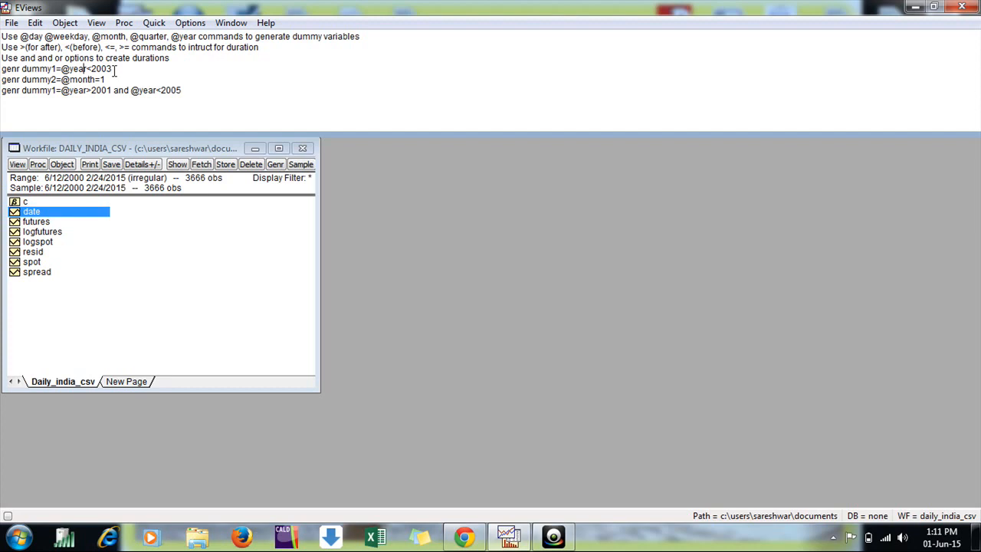
left_click_drag(115, 69, 6, 74)
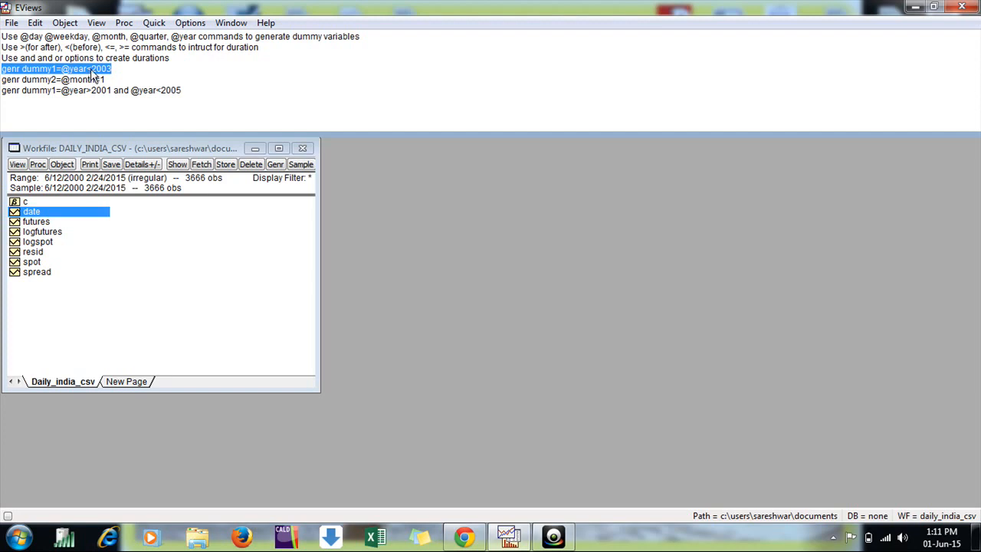
left_click_drag(19, 47, 117, 48)
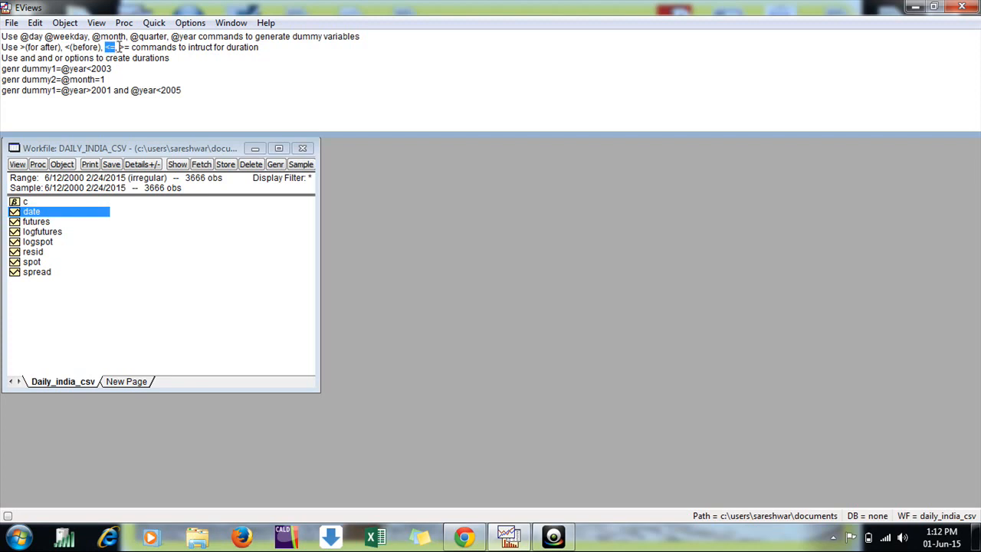
left_click(118, 47)
left_click_drag(113, 69, 61, 68)
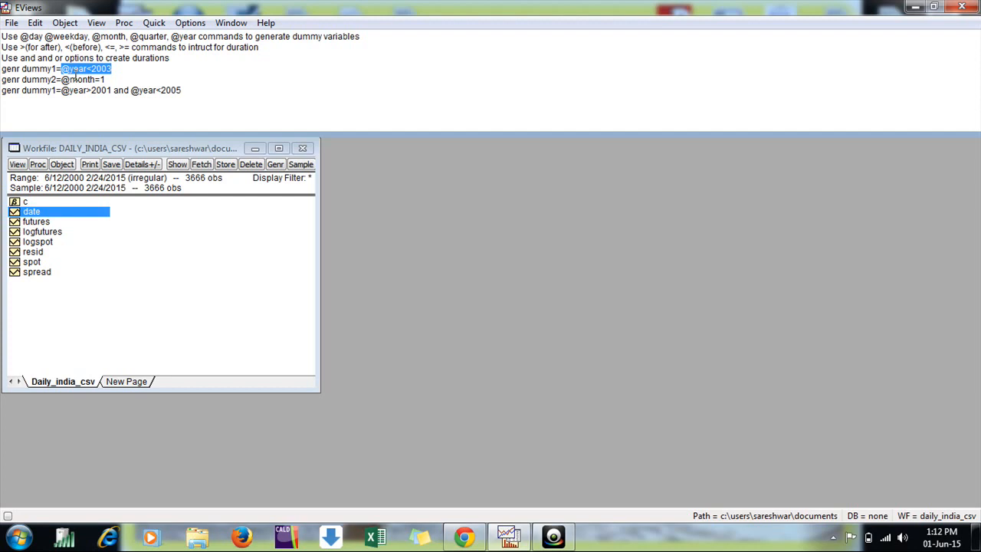
left_click(124, 69)
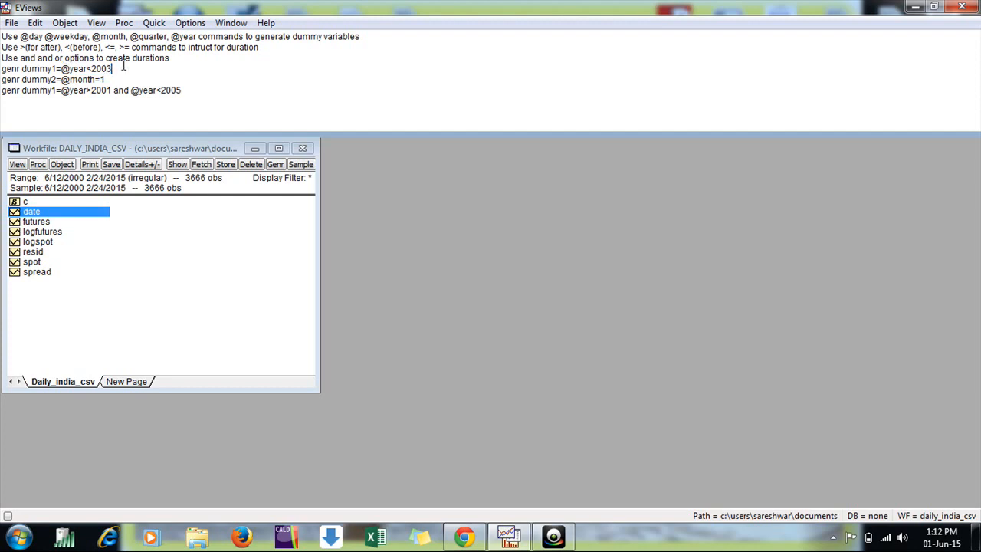
key("Return")
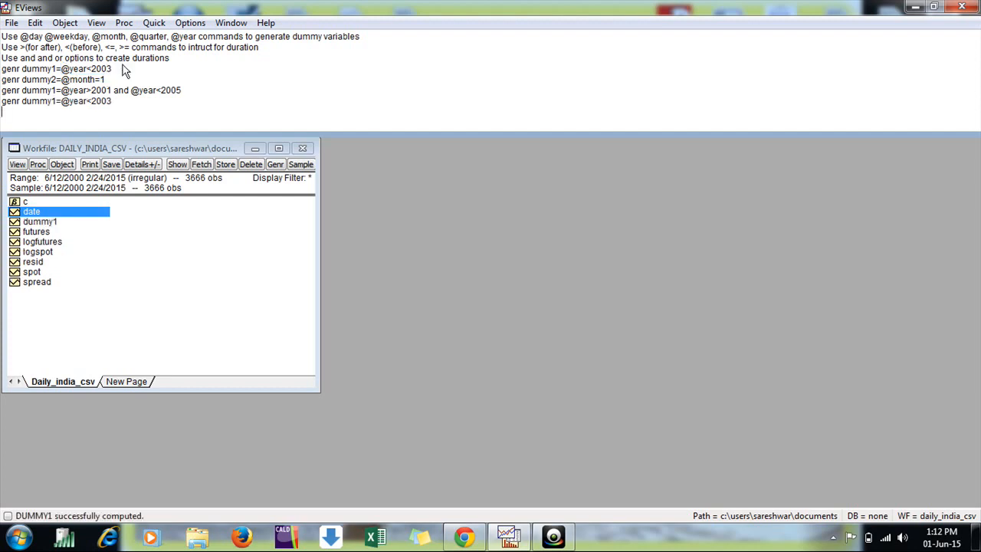
- Inspect the dummy1 series around the change from 2002 to 2003 and close it
double_click(30, 221)
left_click(284, 351)
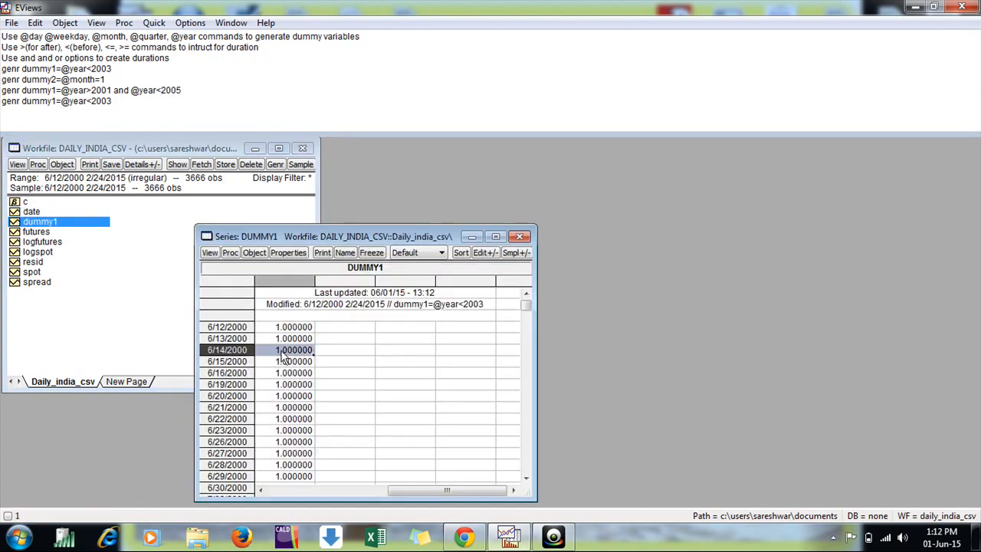
left_click_drag(525, 316, 528, 345)
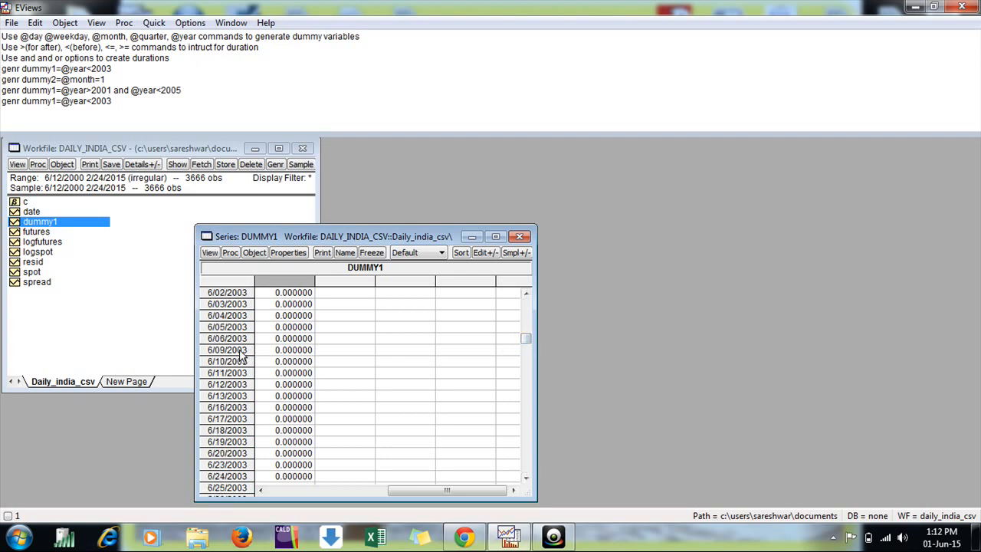
scroll(247, 357, "up", 8)
scroll(247, 357, "up", 17)
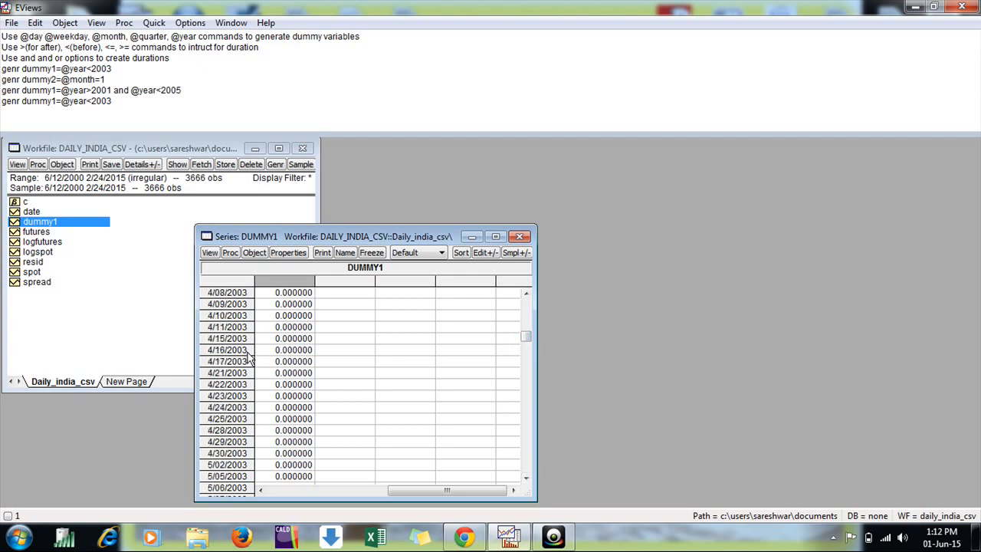
scroll(258, 360, "up", 10)
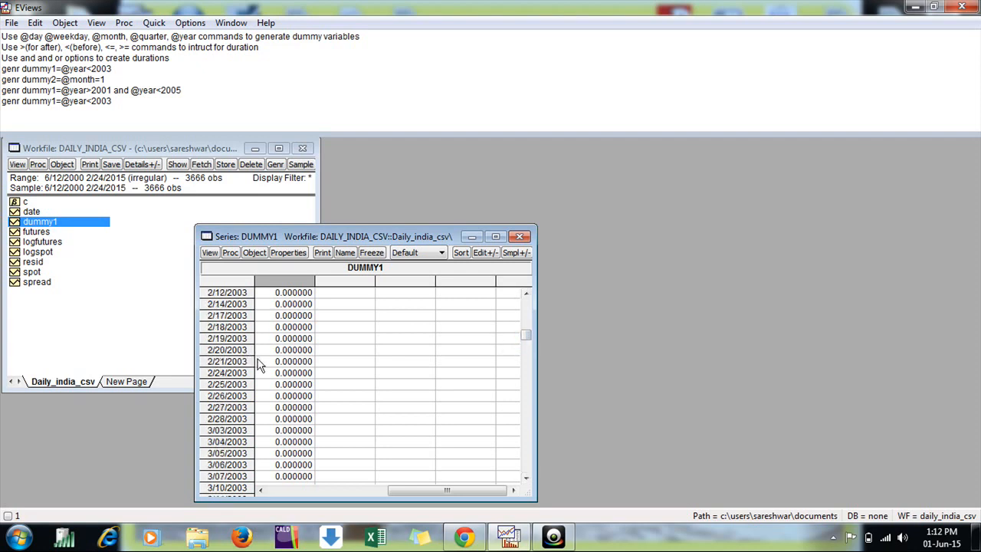
scroll(258, 362, "up", 2)
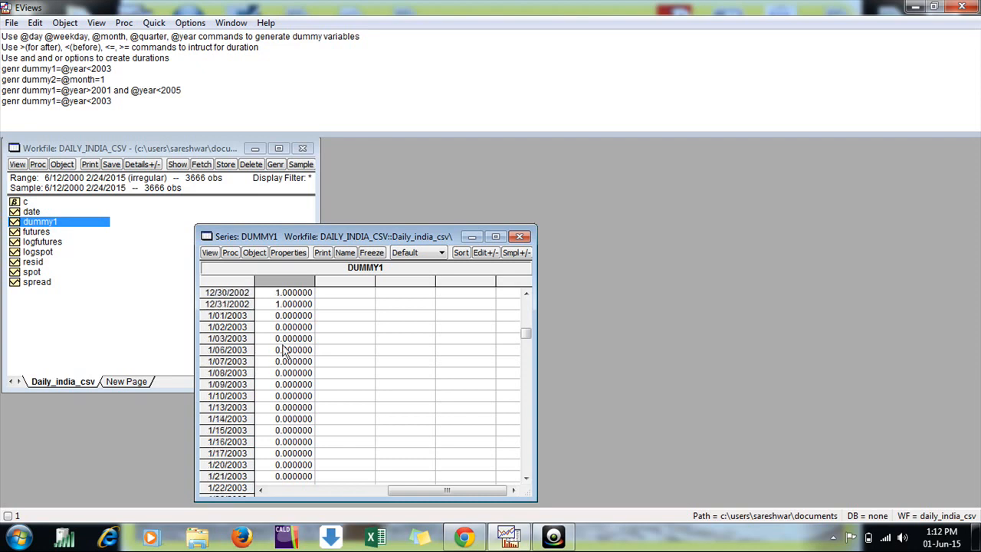
left_click(297, 305)
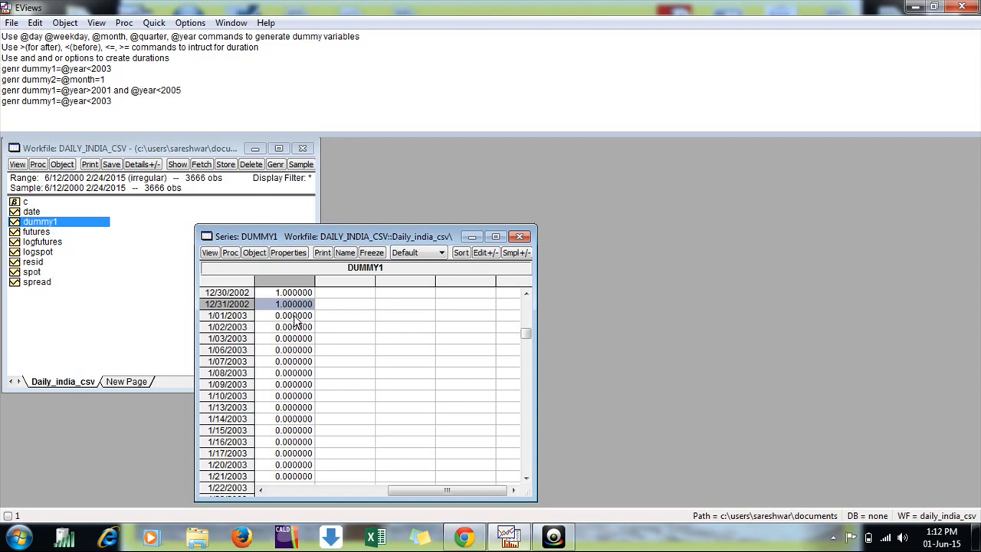
left_click(297, 317)
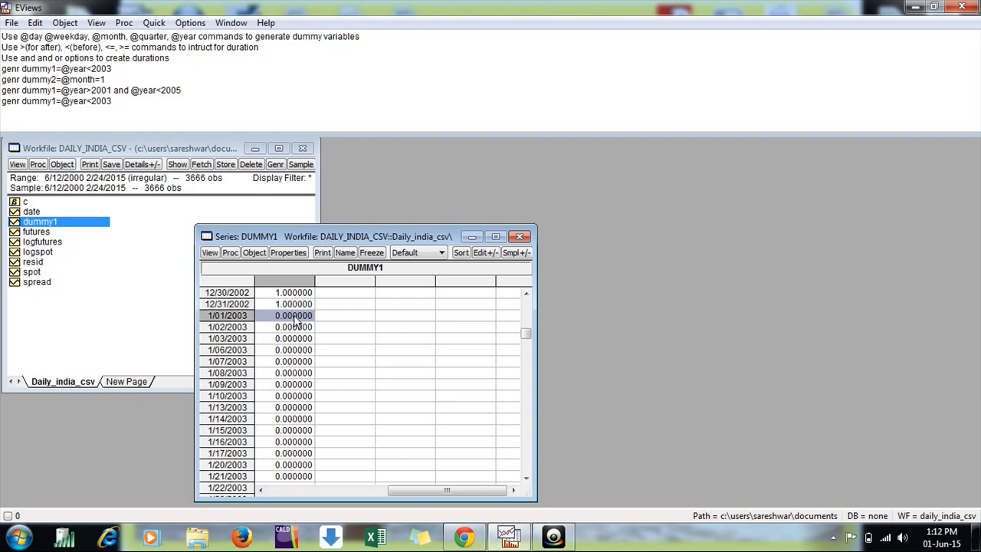
left_click(519, 236)
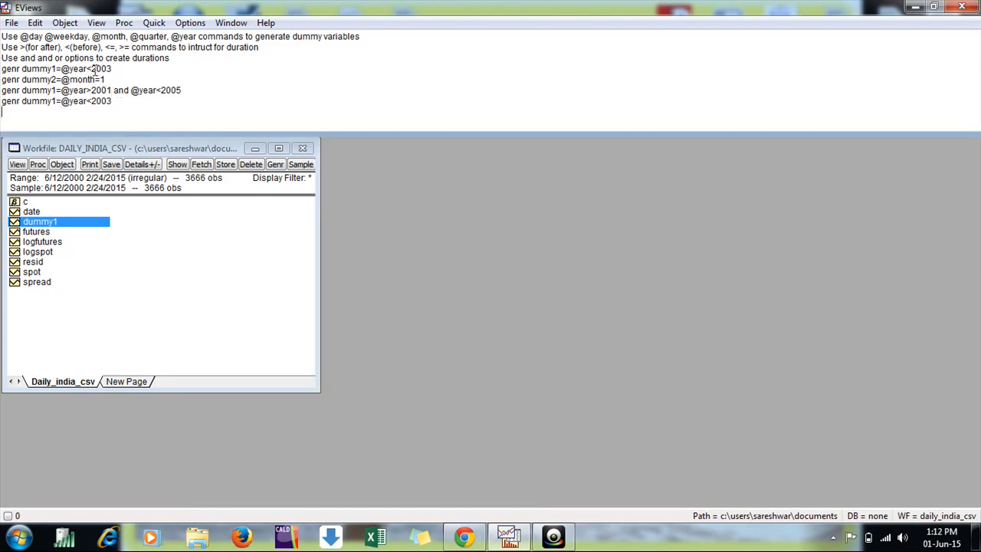
left_click_drag(91, 69, 86, 68)
left_click(108, 80)
left_click_drag(108, 80, 3, 80)
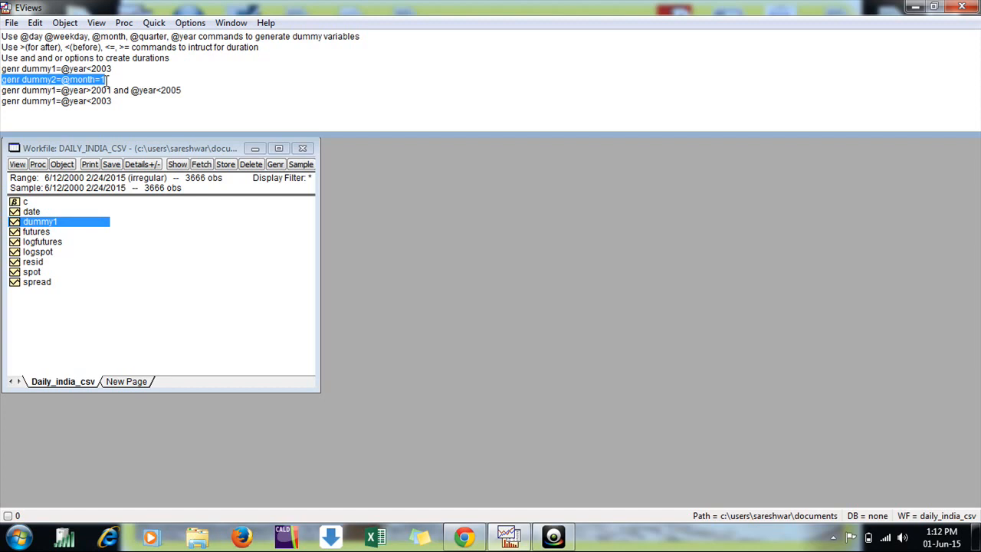
left_click(108, 80)
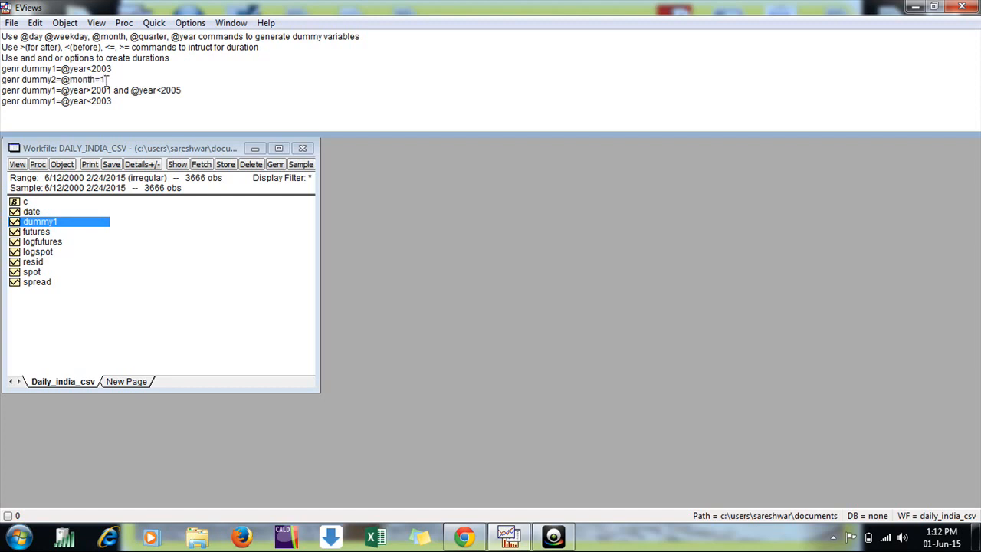
key("Return")
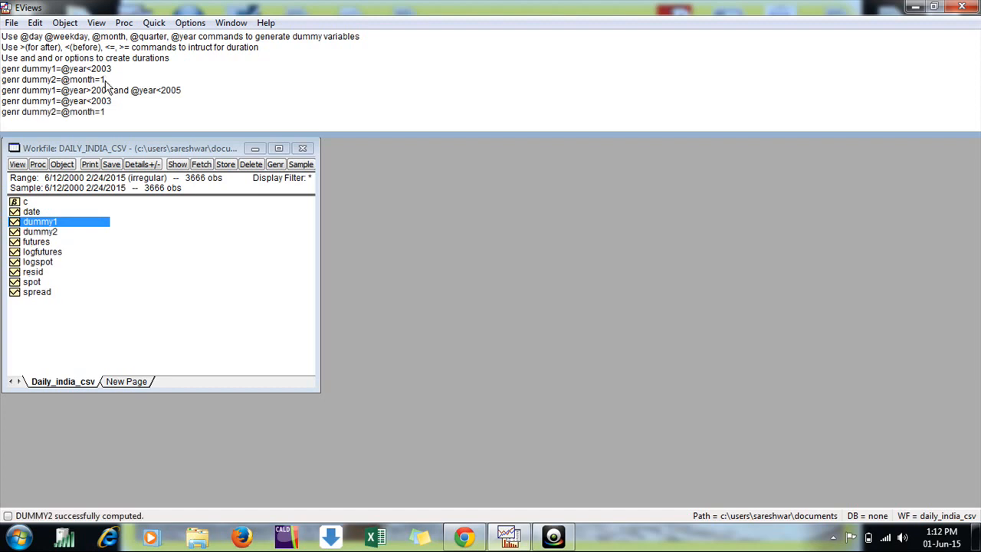
- Inspect the dummy2 series values around January and February 2001 and close it
double_click(47, 232)
left_click(303, 312)
scroll(303, 313, "down", 20)
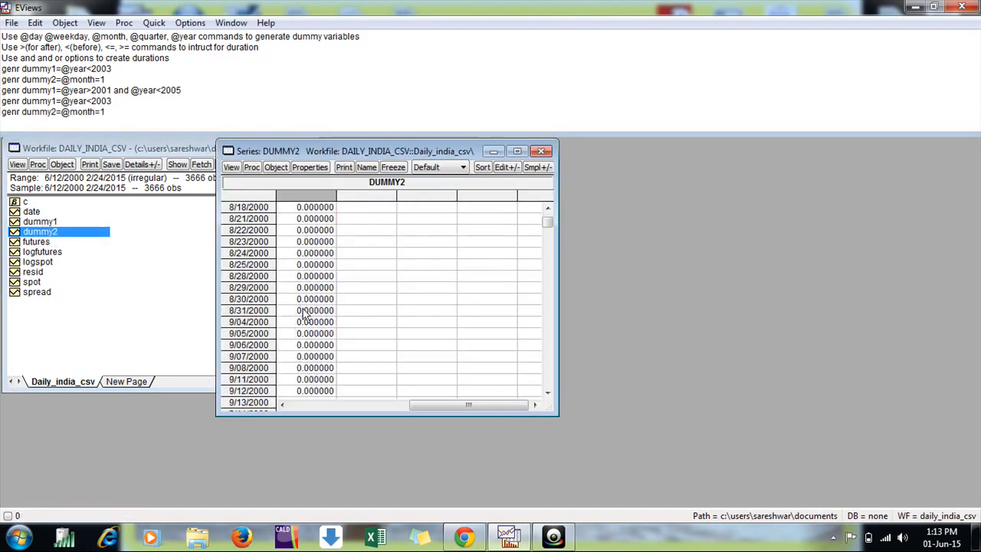
scroll(230, 335, "down", 20)
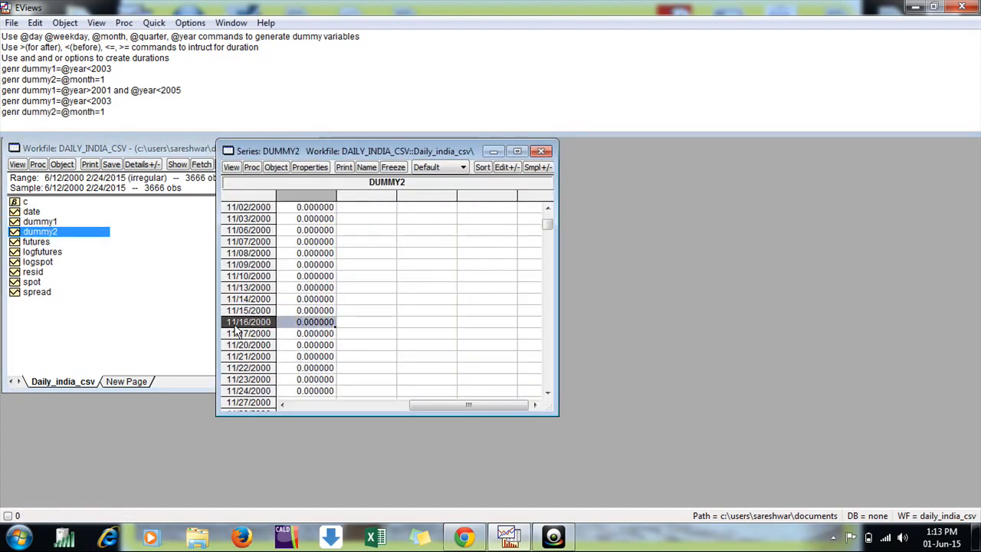
scroll(237, 337, "down", 10)
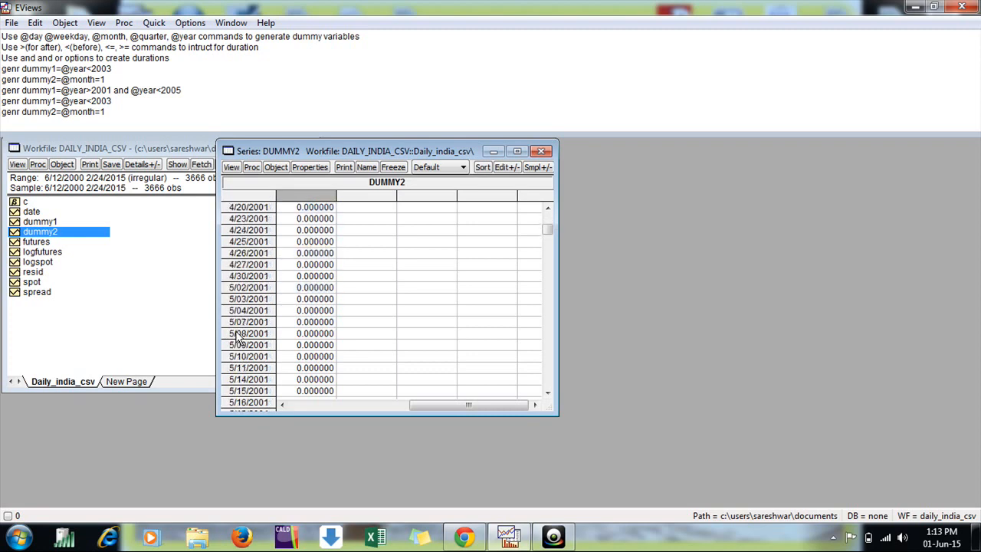
scroll(236, 337, "up", 9)
scroll(236, 337, "up", 11)
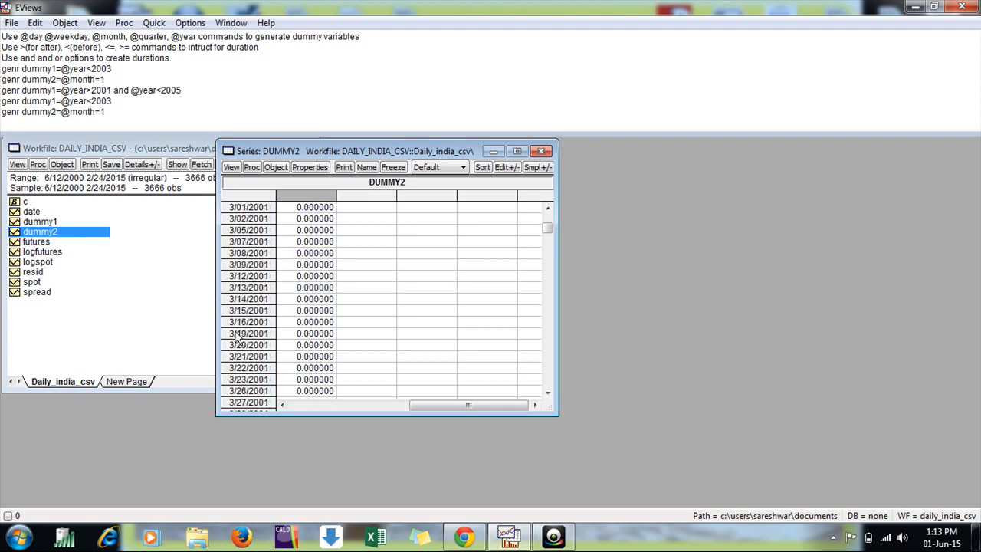
left_click(315, 219)
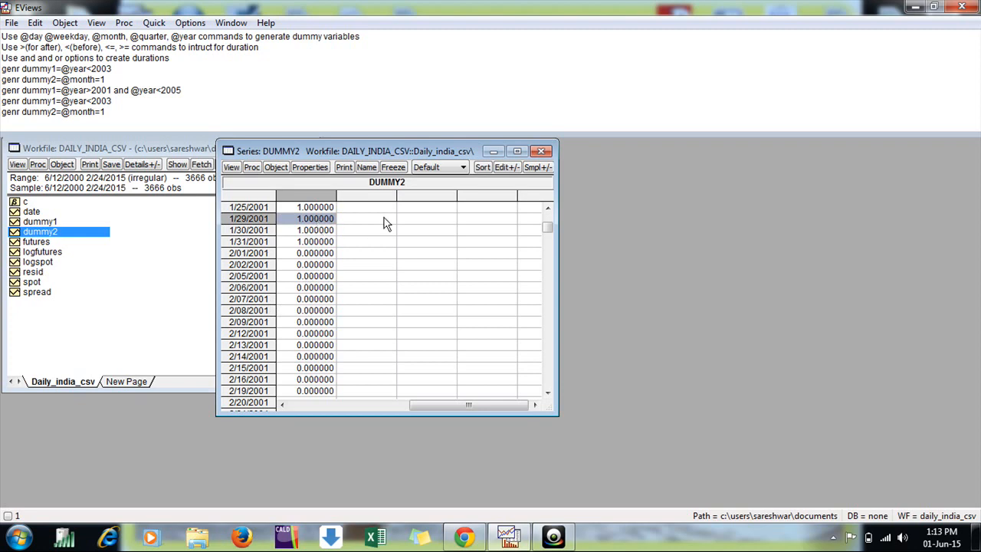
left_click(541, 151)
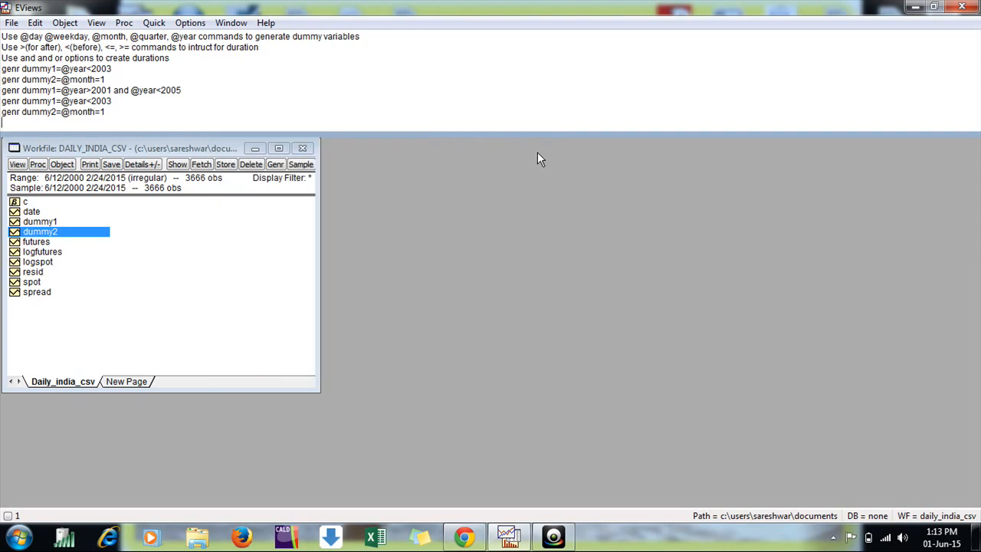
left_click(127, 121)
left_click_drag(19, 58, 72, 56)
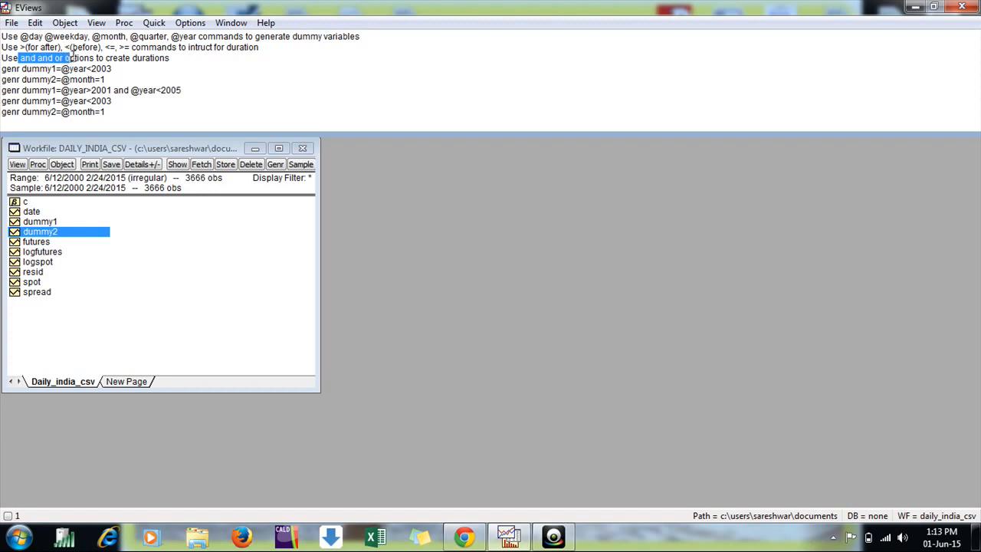
left_click(38, 100)
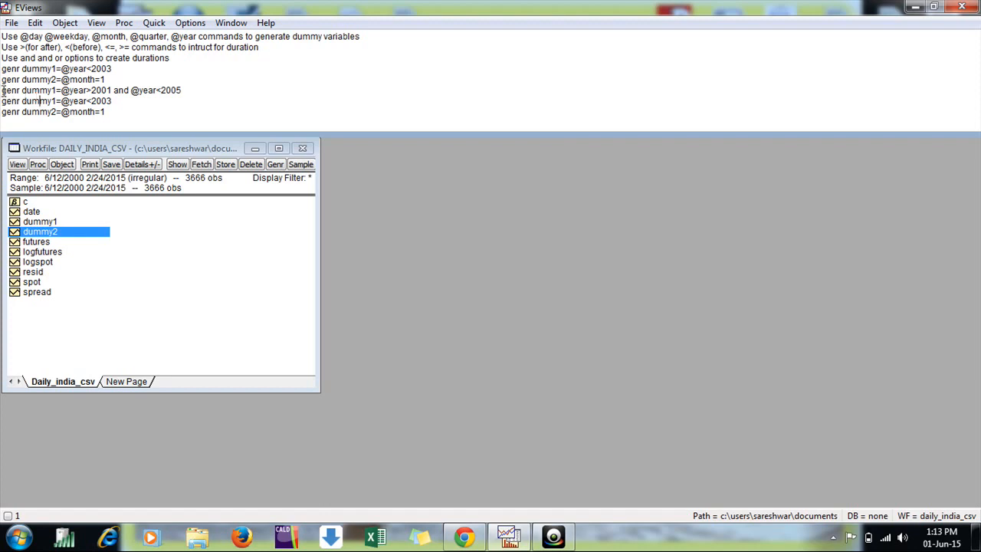
left_click(56, 90)
key("BackSpace")
type("3")
left_click_drag(184, 91, 66, 90)
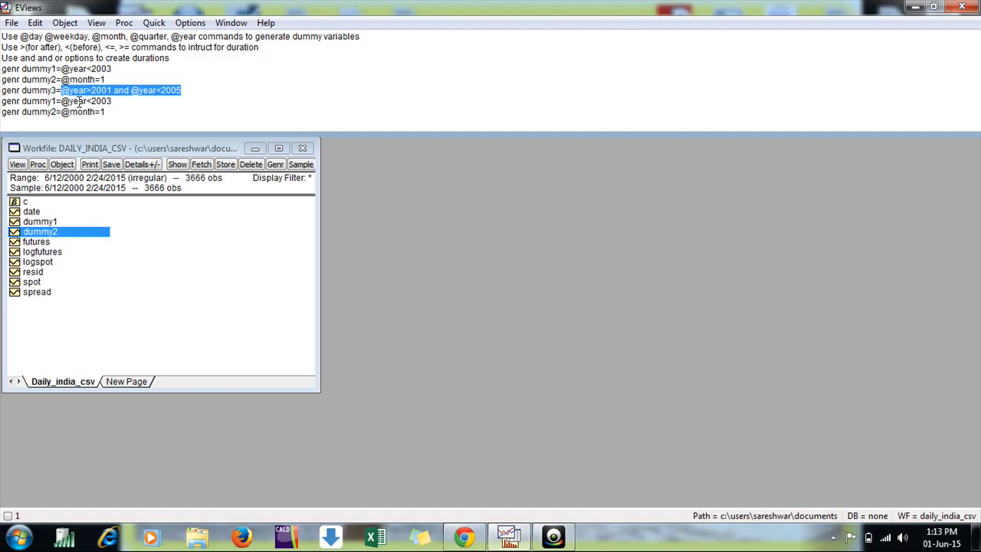
left_click(186, 91)
key("Return")
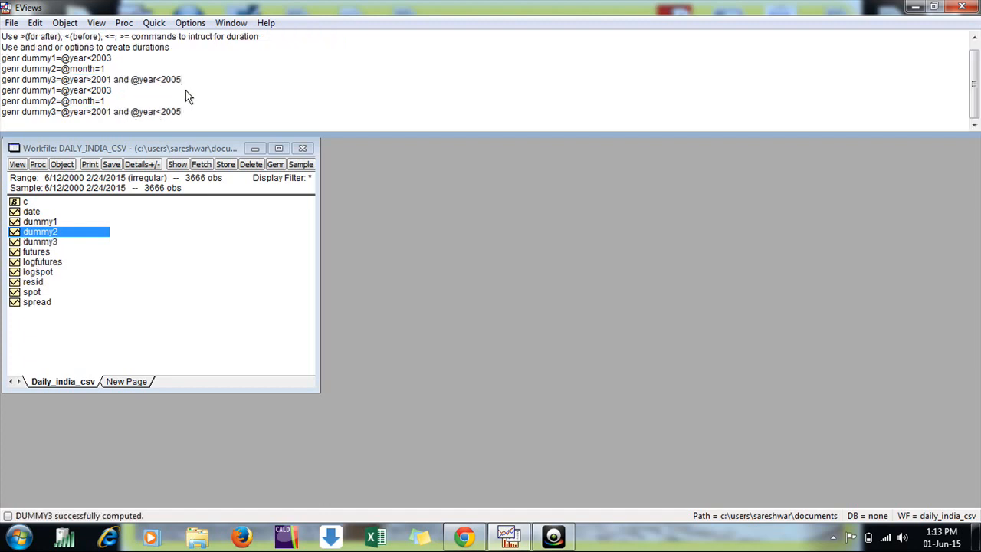
- Inspect the dummy3 series from 2000 into early 2002, close it and minimize the program window
left_click(54, 242)
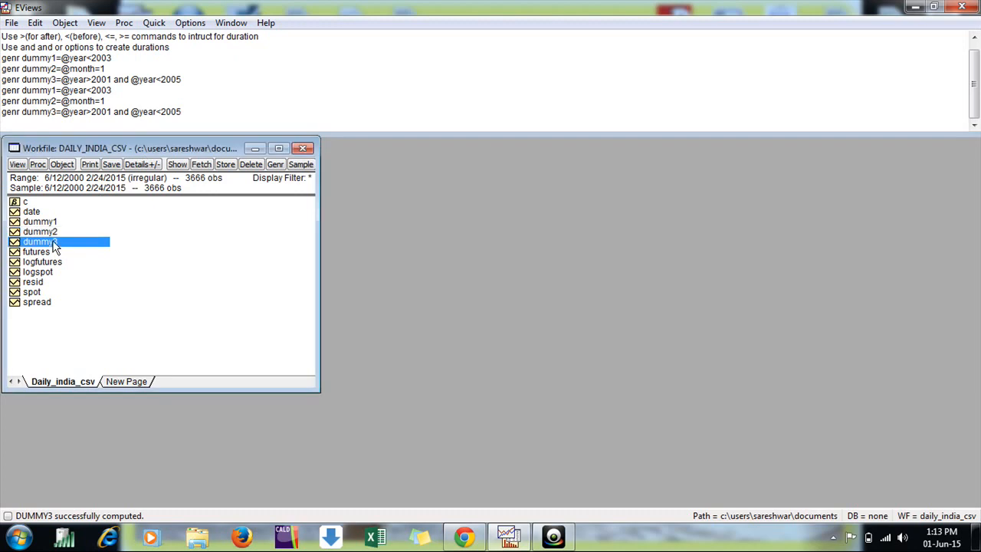
double_click(54, 243)
left_click(345, 334)
scroll(351, 337, "down", 10)
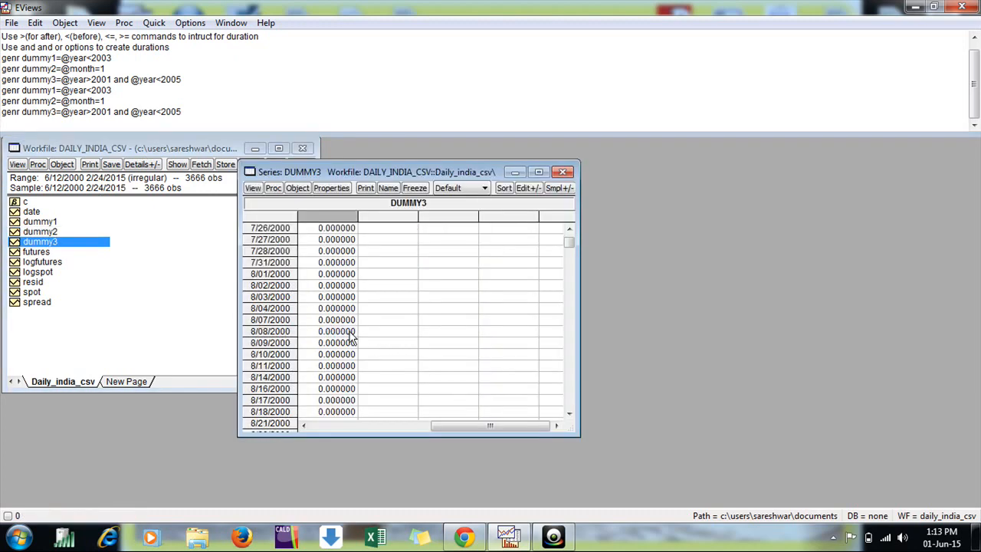
scroll(351, 337, "down", 20)
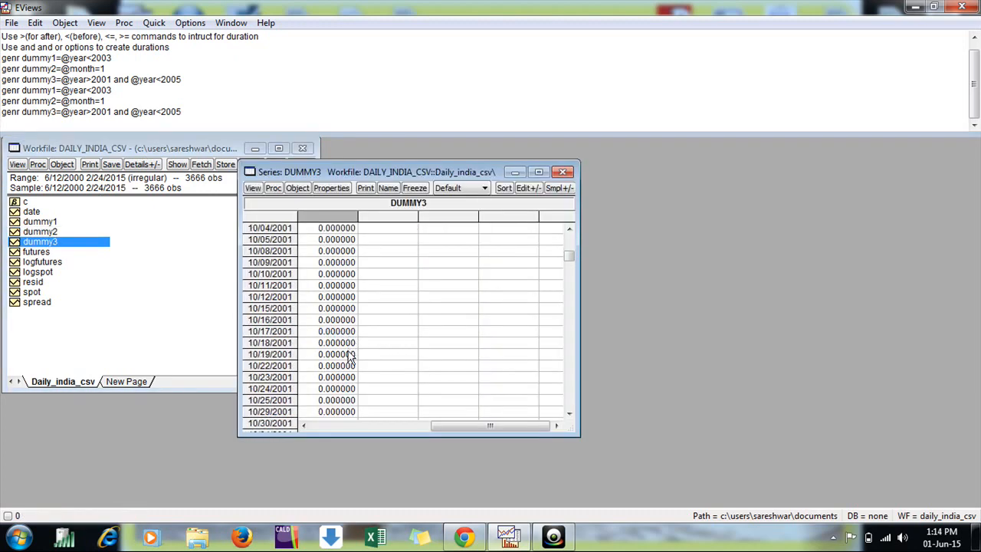
scroll(349, 357, "down", 20)
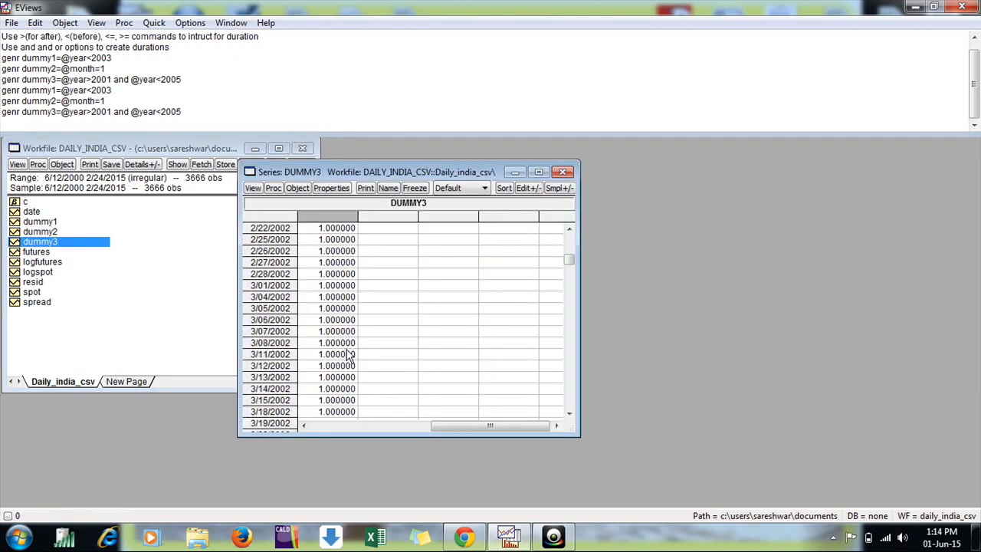
left_click(563, 171)
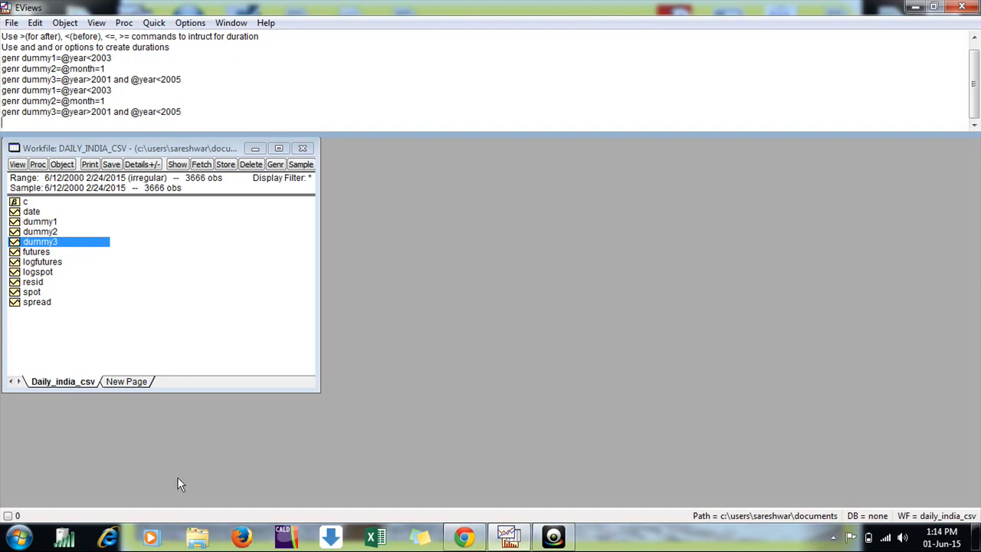
left_click(508, 536)
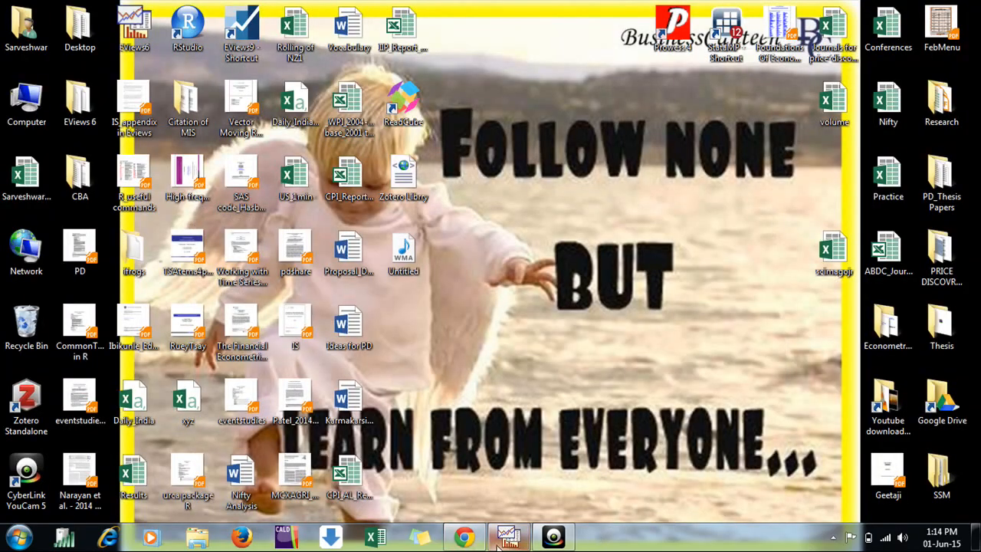